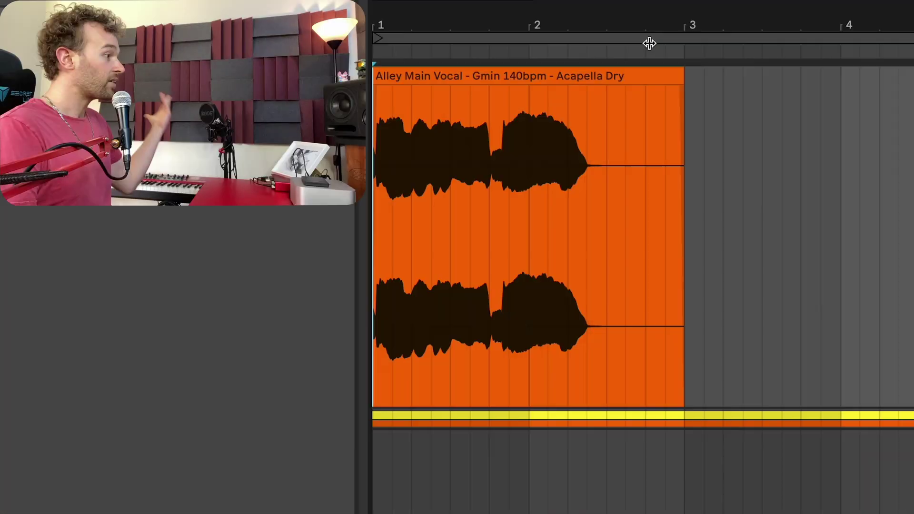
Play the Alley Main Vocal clip dry and load a Reverb onto the vocal track
left_click(642, 70)
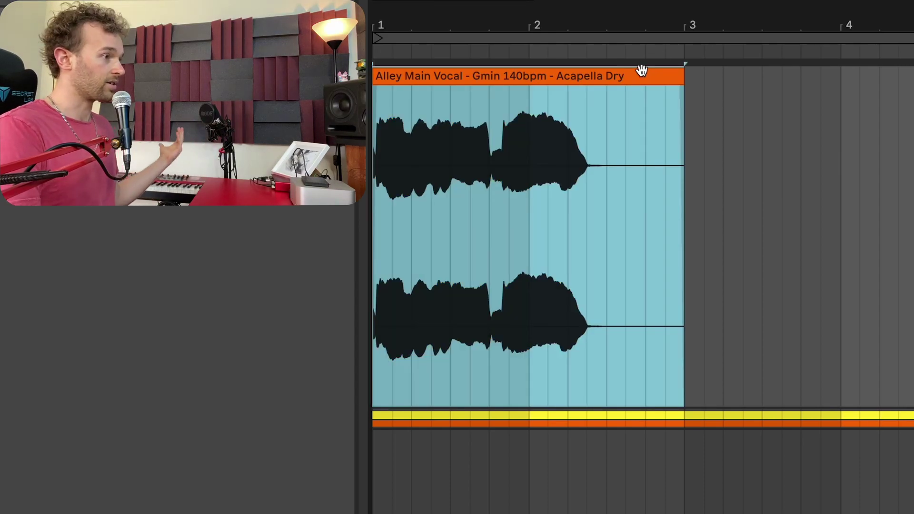
key("space")
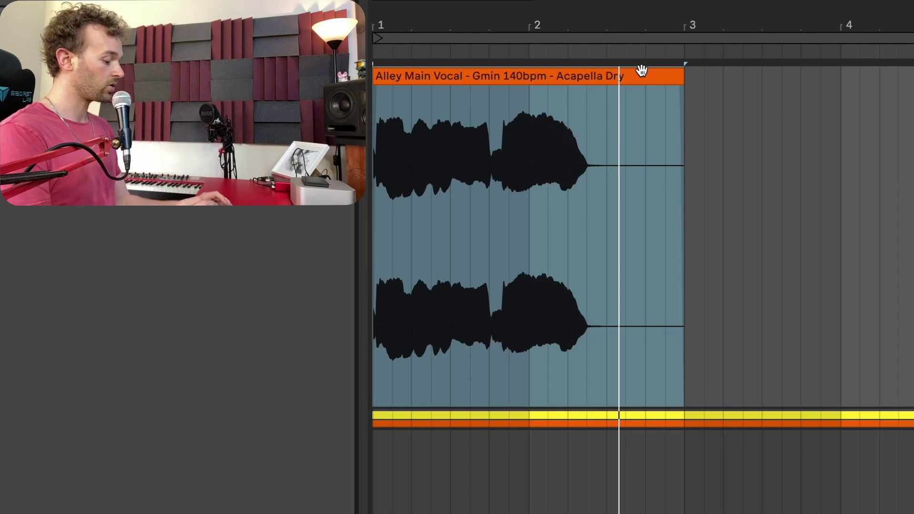
type("reverb")
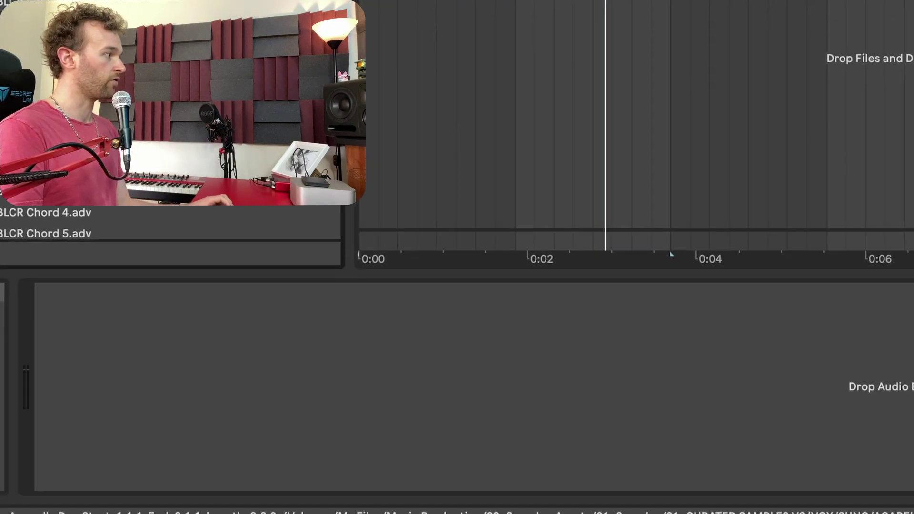
key("Return")
Replay the vocal while switching the Reverb's Freeze on and back off
key("space")
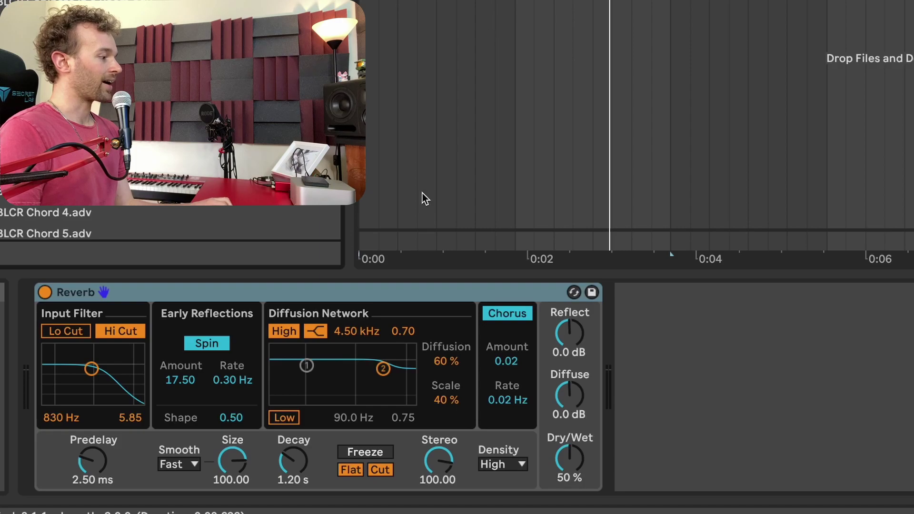
left_click(378, 450)
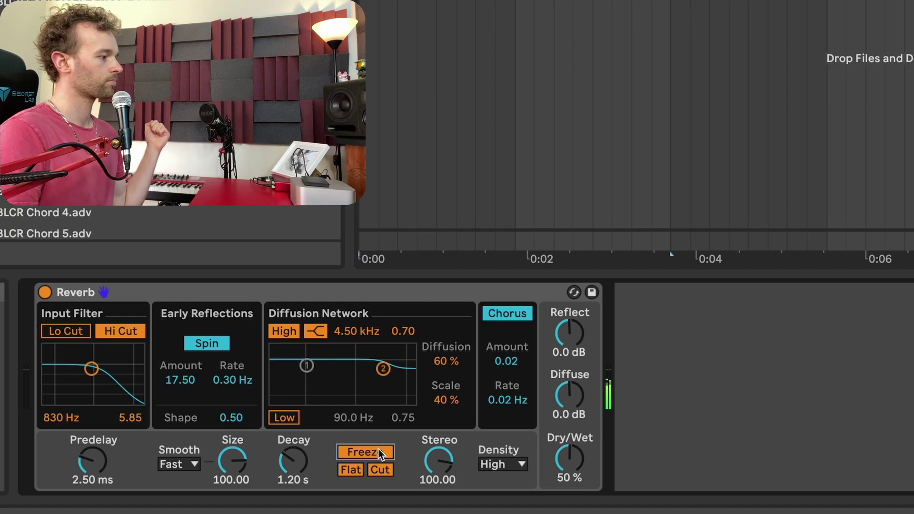
left_click(378, 451)
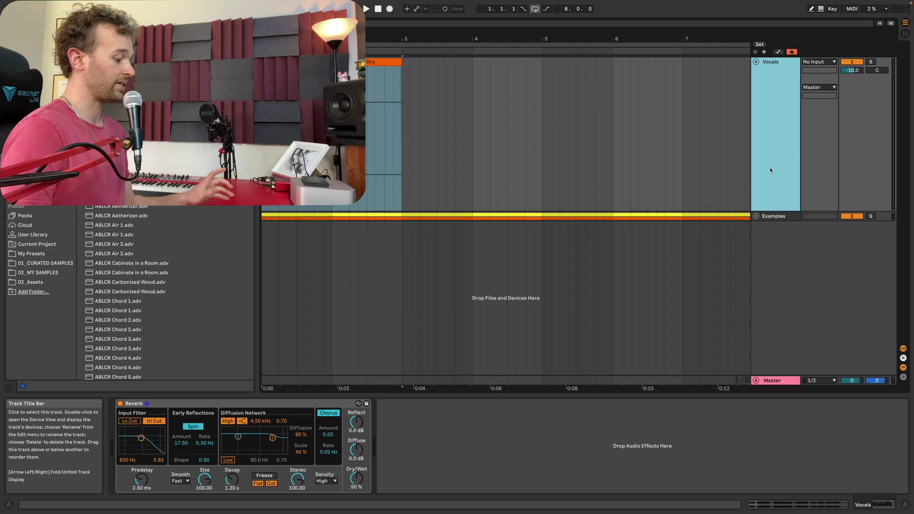
Insert a 2 Audio track with its input taken from Vocals, then select the Dry clip's range
key("ctrl+t")
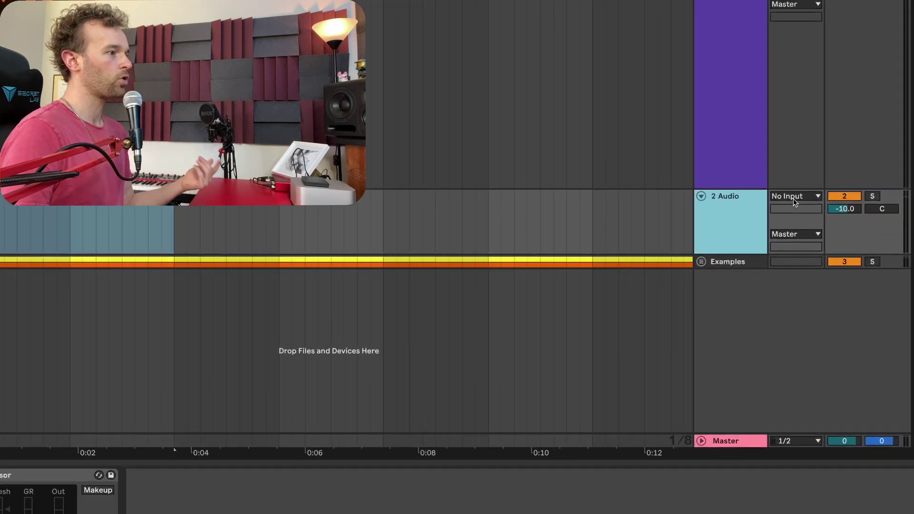
left_click(792, 201)
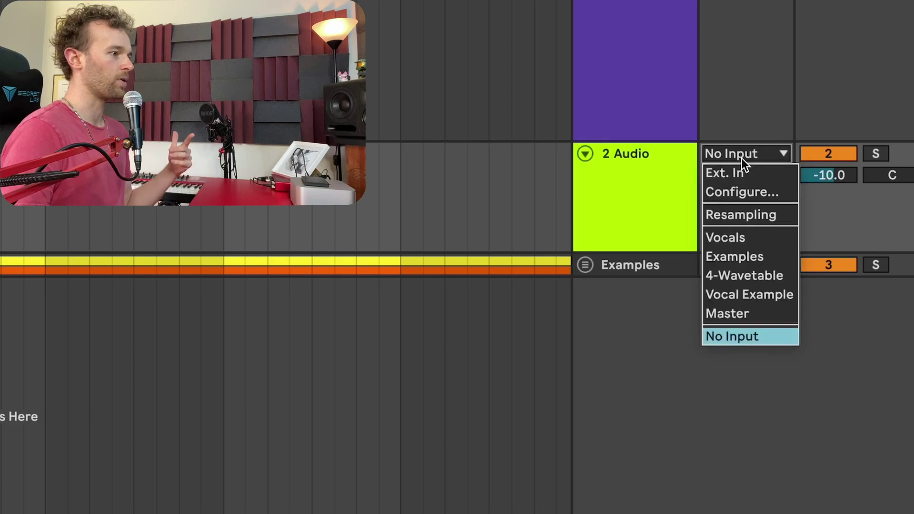
left_click(769, 239)
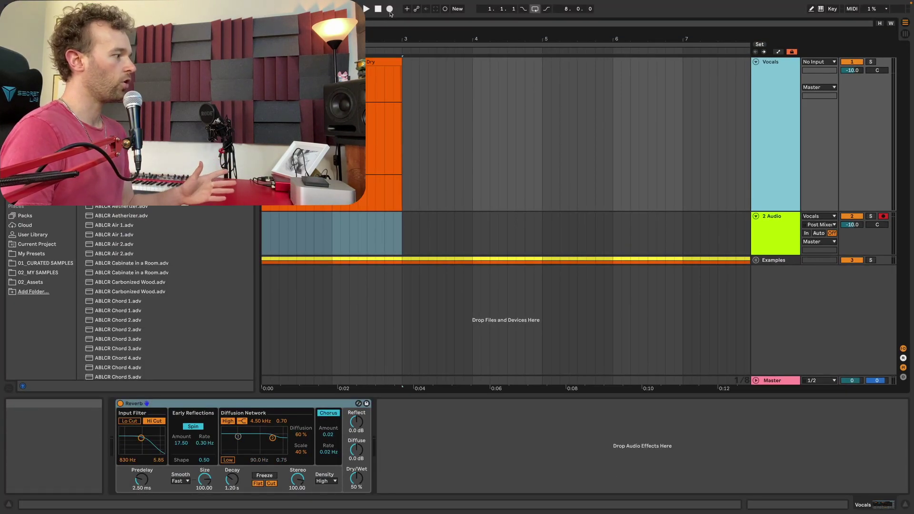
left_click(367, 137)
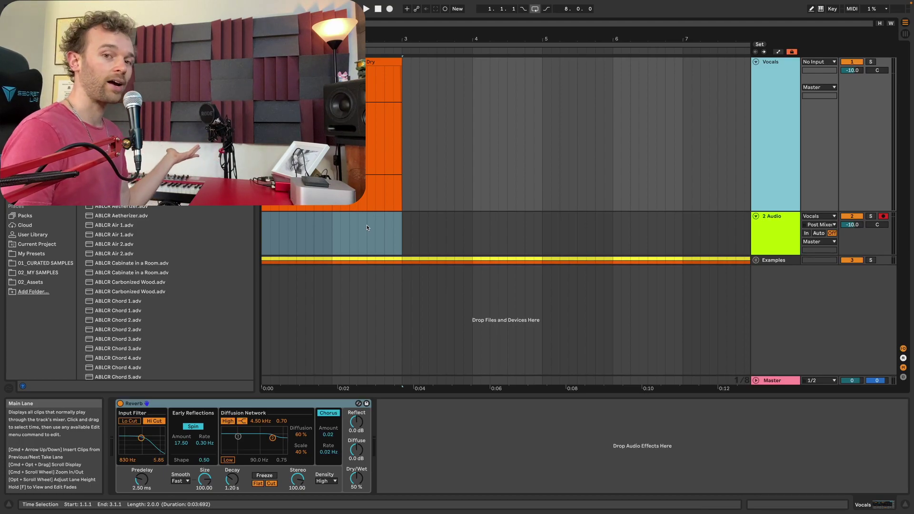
Record the vocal reverb onto 2 Audio, freezing and releasing it during the take
key("F9")
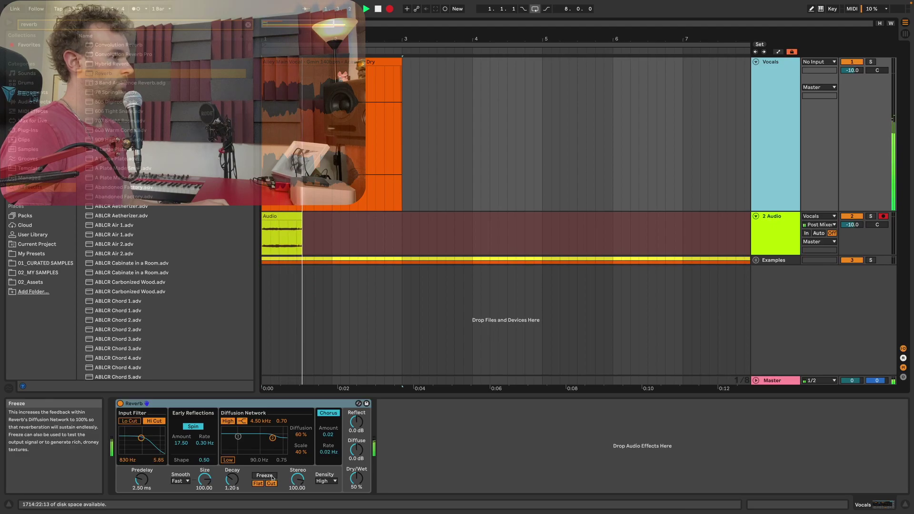
left_click(265, 476)
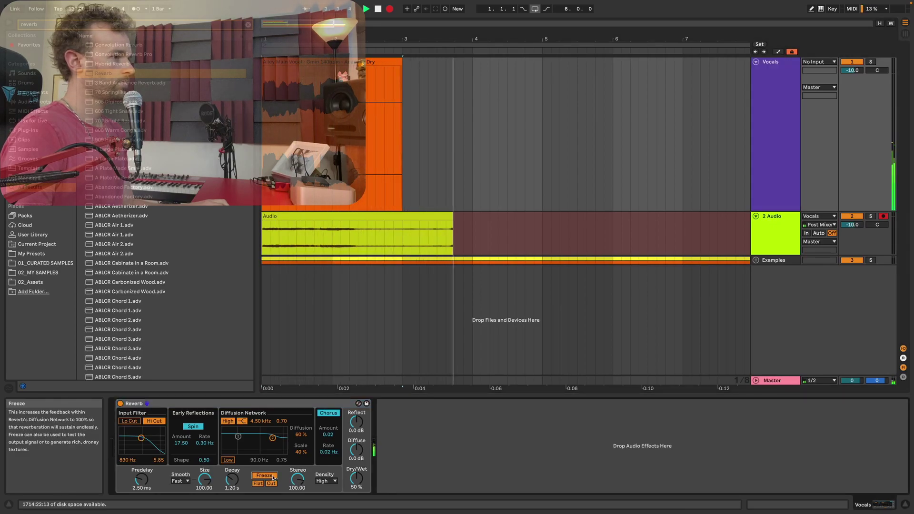
left_click(274, 478)
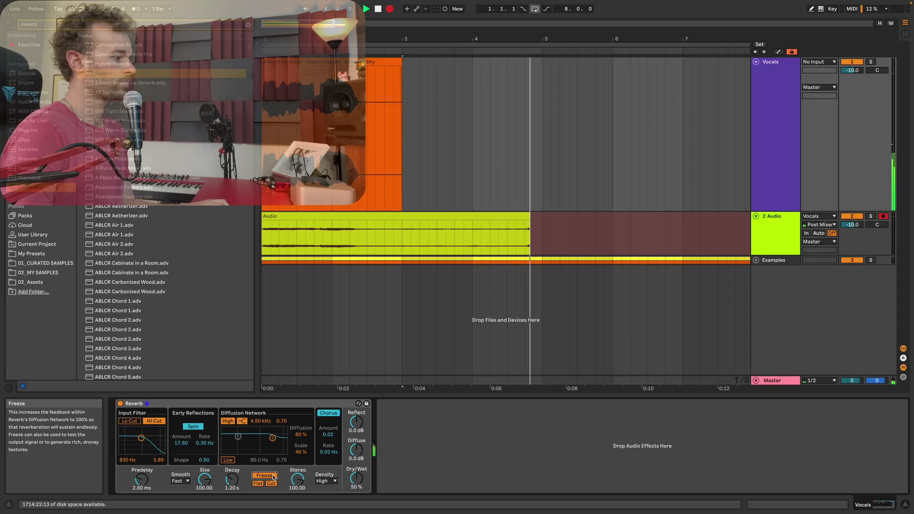
key("space")
Split the recorded clip at bar 3, consolidate both parts into one Audio clip, and play it
left_click(404, 236)
key("super+e")
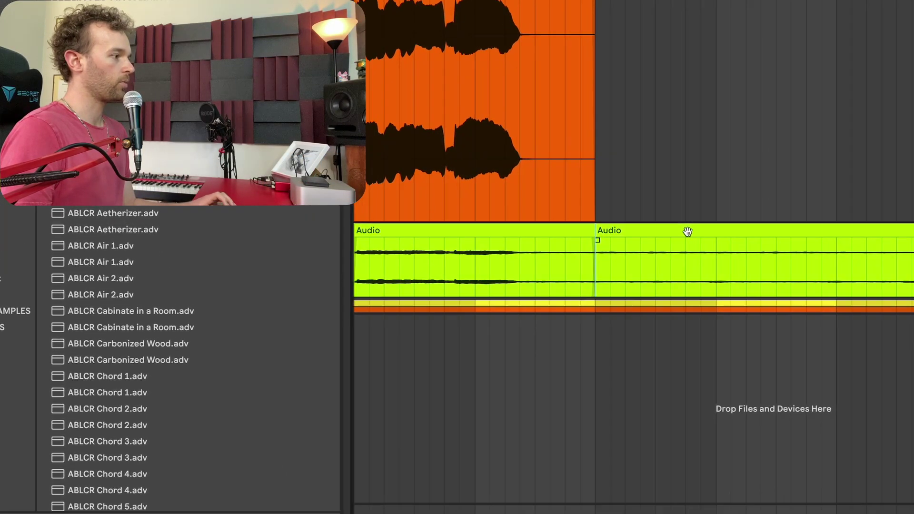
left_click(458, 217)
left_click(459, 237, "shift")
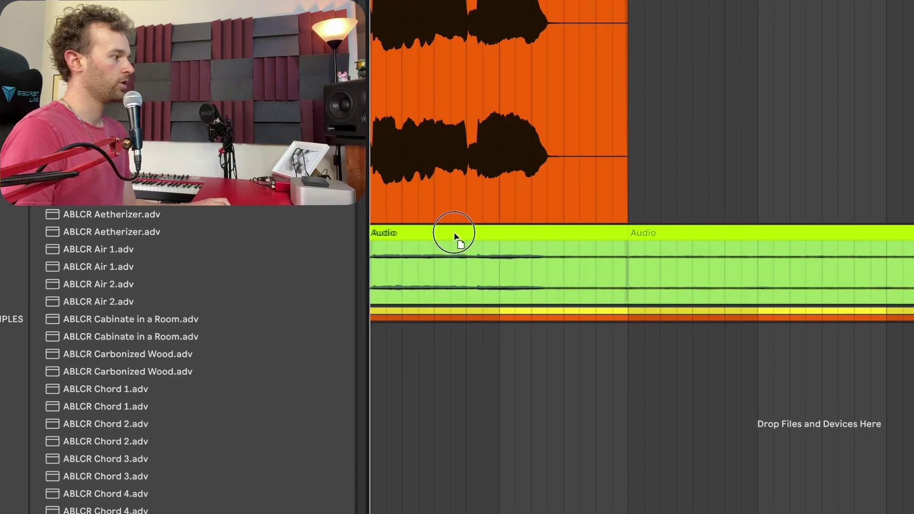
key("super+j")
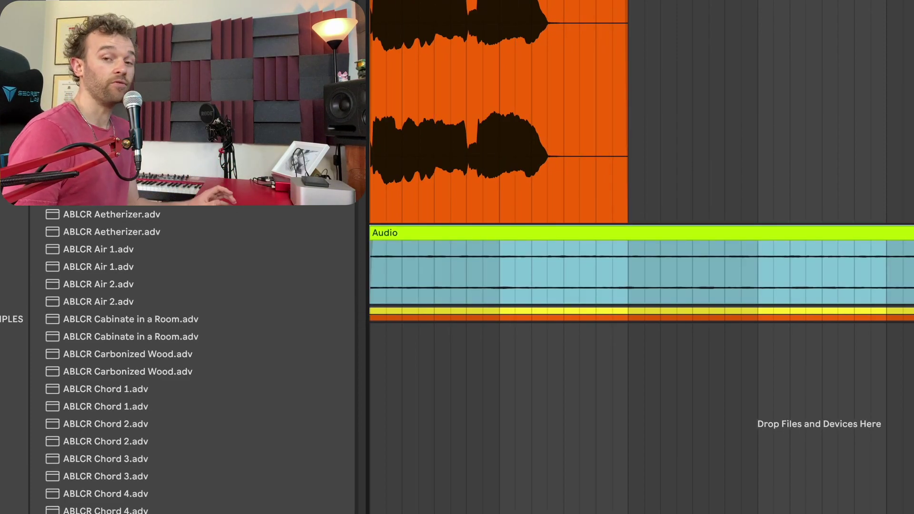
key("space")
key("h")
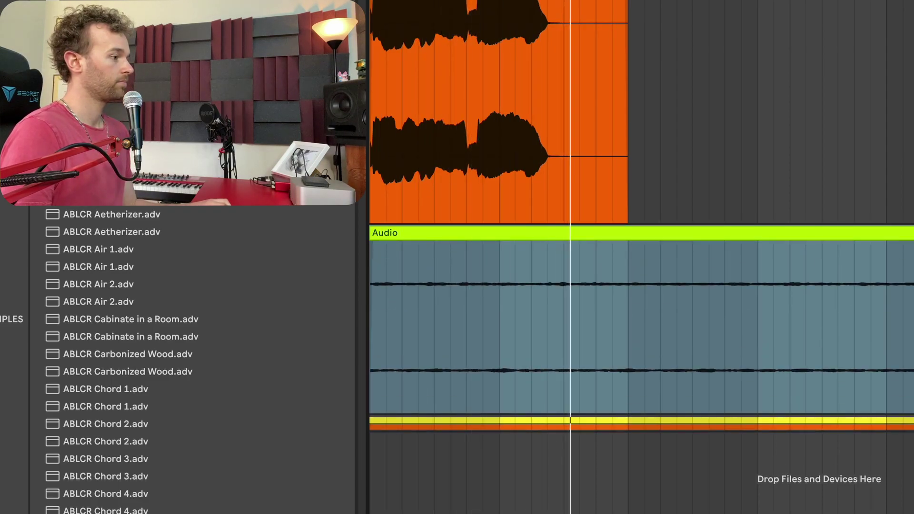
Stop playback of the recorded reverb texture
key("space")
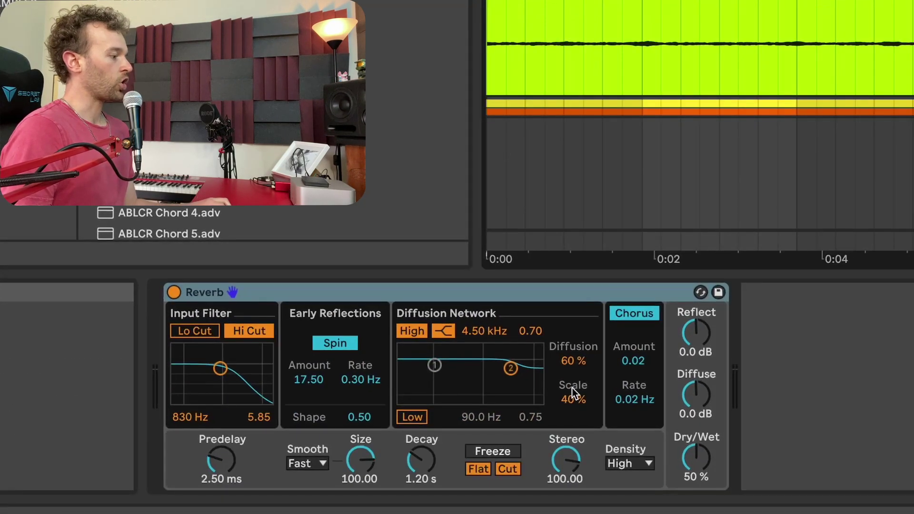
Turn off the freeze Cut, play with Freeze on, and enable the Reverb's input Lo Cut
left_click(510, 469)
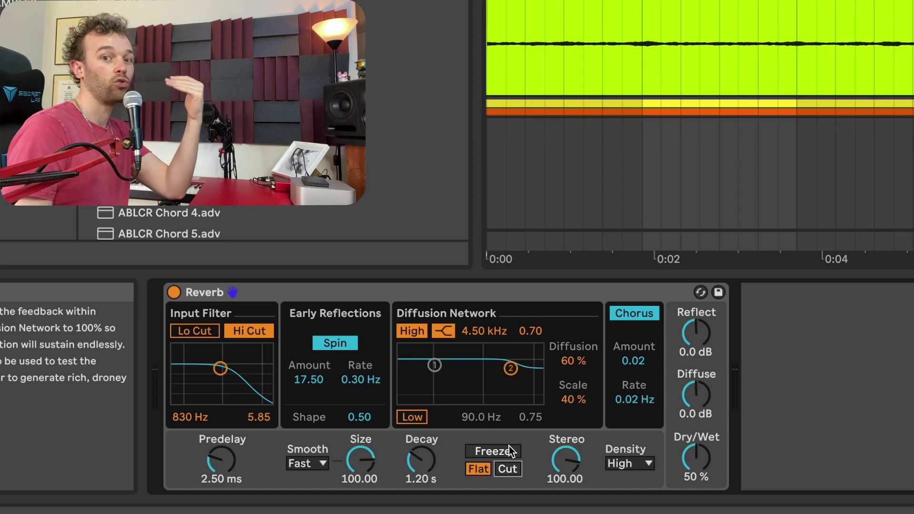
left_click(508, 451)
key("space")
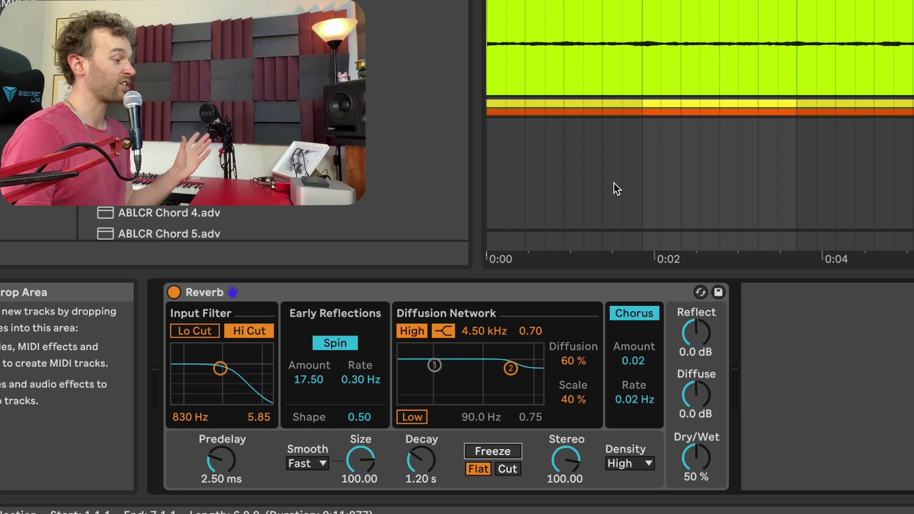
left_click(205, 331)
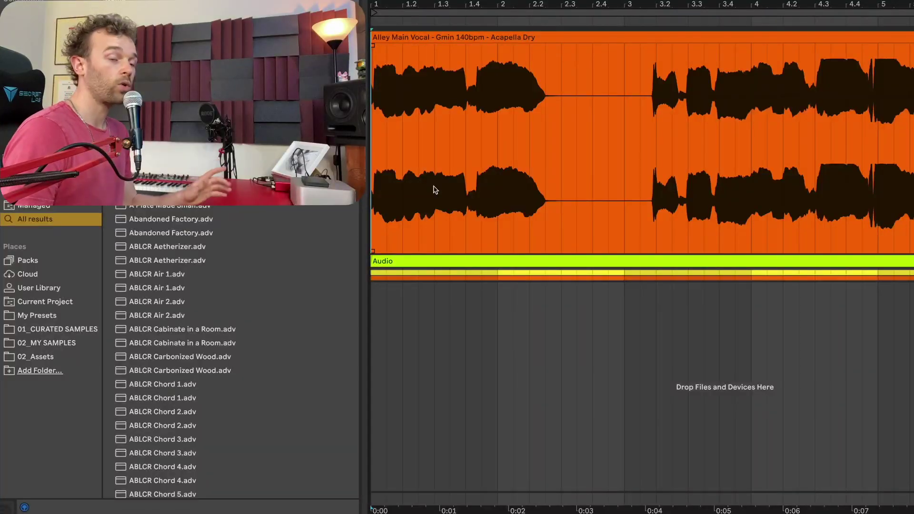
Mark the vocal gap and draw Reverb device-on automation across it in a new lane
left_click_drag(511, 164, 557, 161)
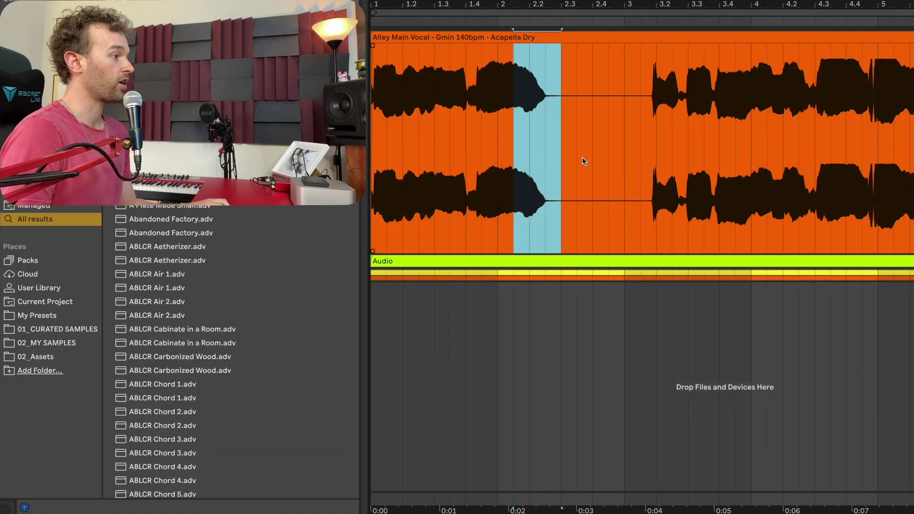
left_click_drag(641, 153, 682, 151)
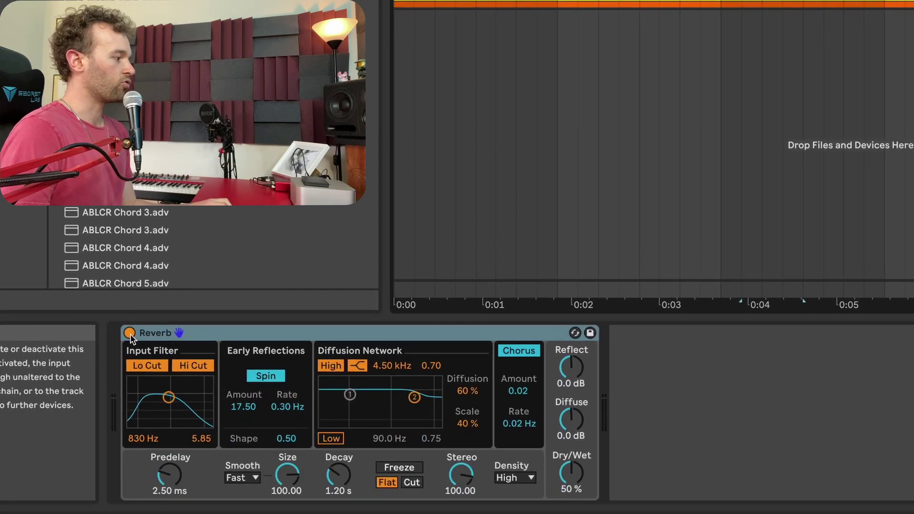
right_click(130, 334)
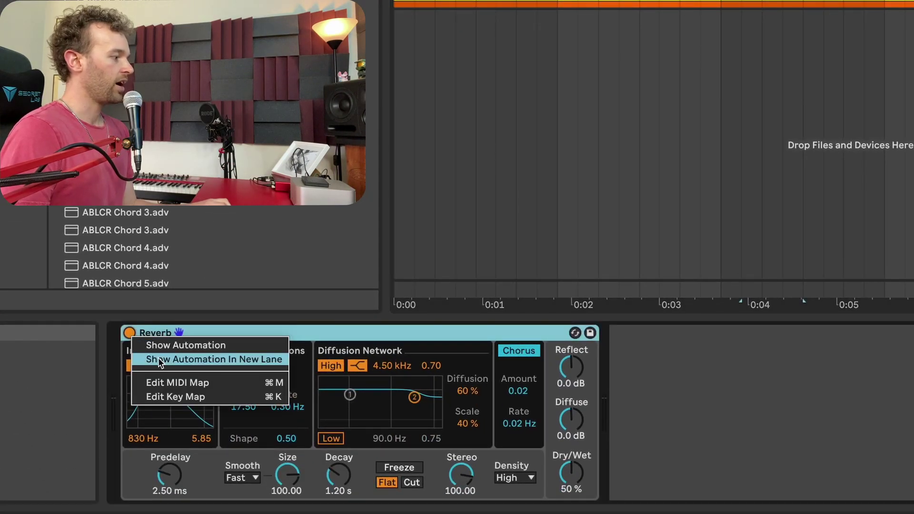
left_click(158, 358)
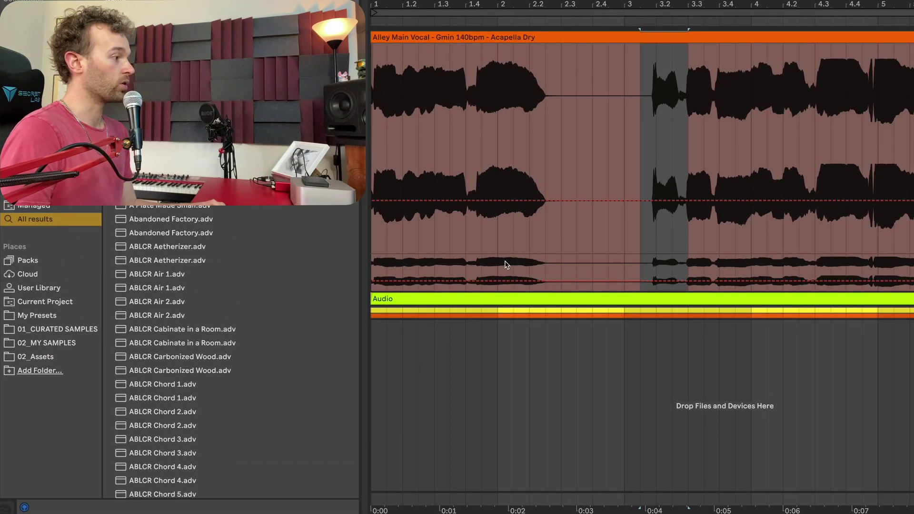
left_click(508, 255)
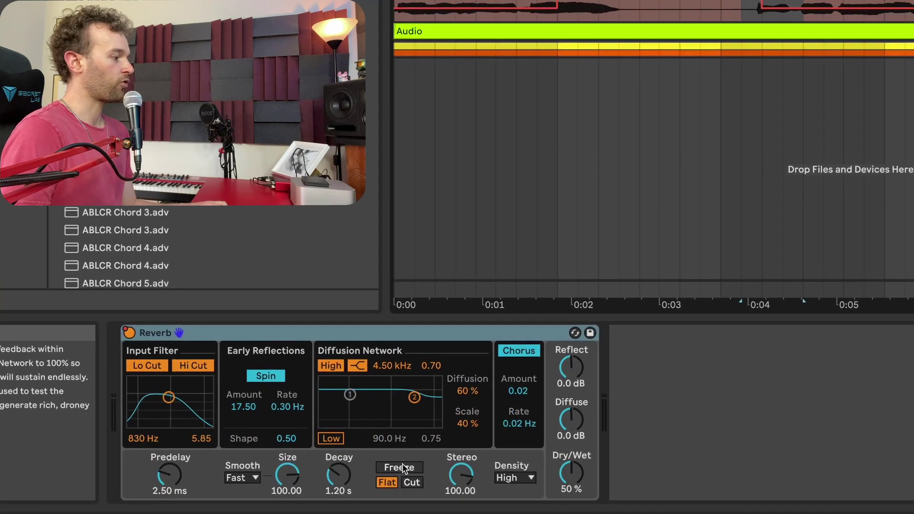
Draw Freeze-on automation for the vocal gap and add a Dry/Wet automation lane
right_click(403, 467)
left_click(463, 489)
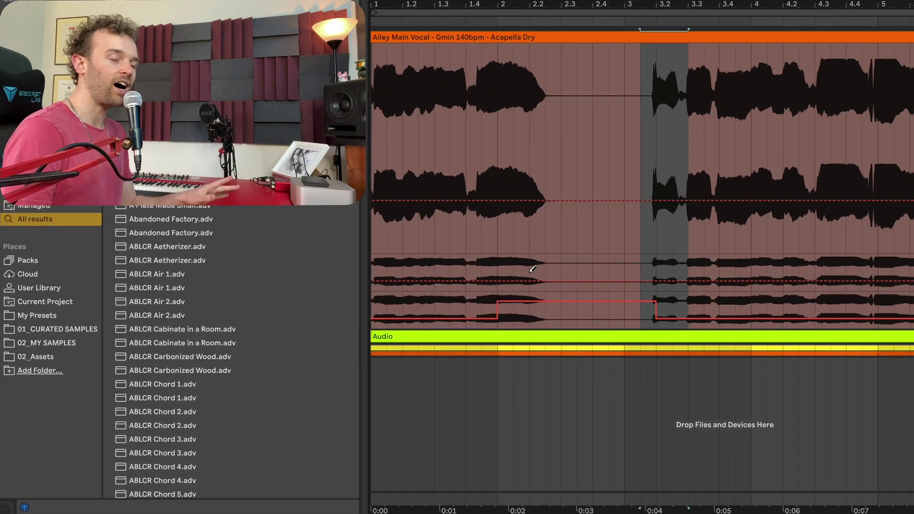
left_click(523, 261)
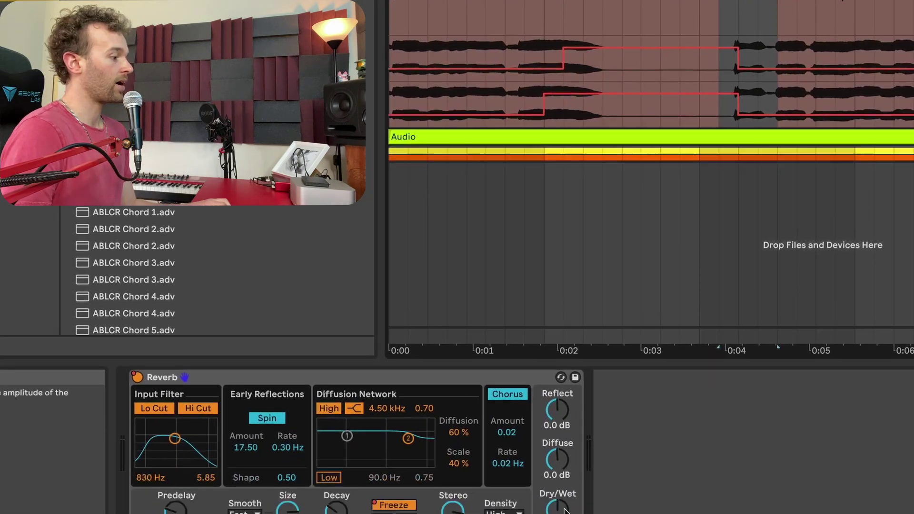
right_click(593, 461)
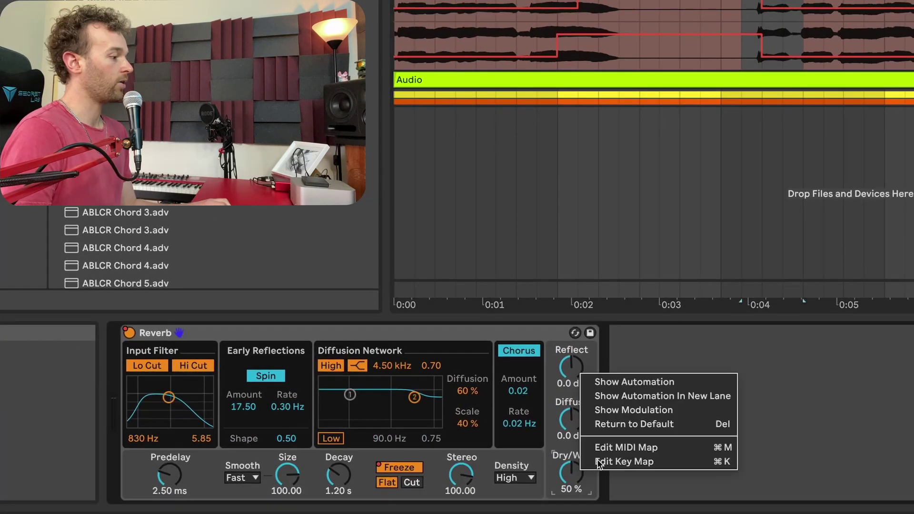
left_click(619, 396)
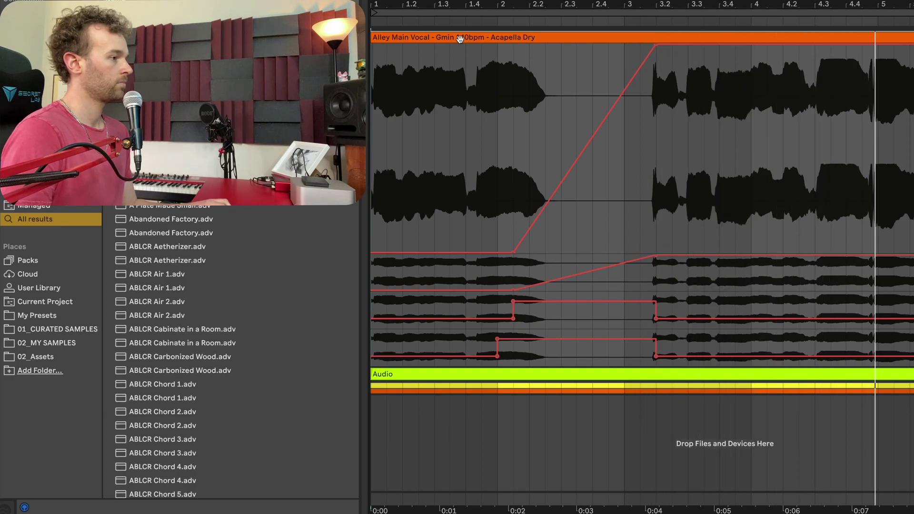
Select the vocal-gap span in the Dry/Wet automation lane
left_click_drag(518, 275, 630, 274)
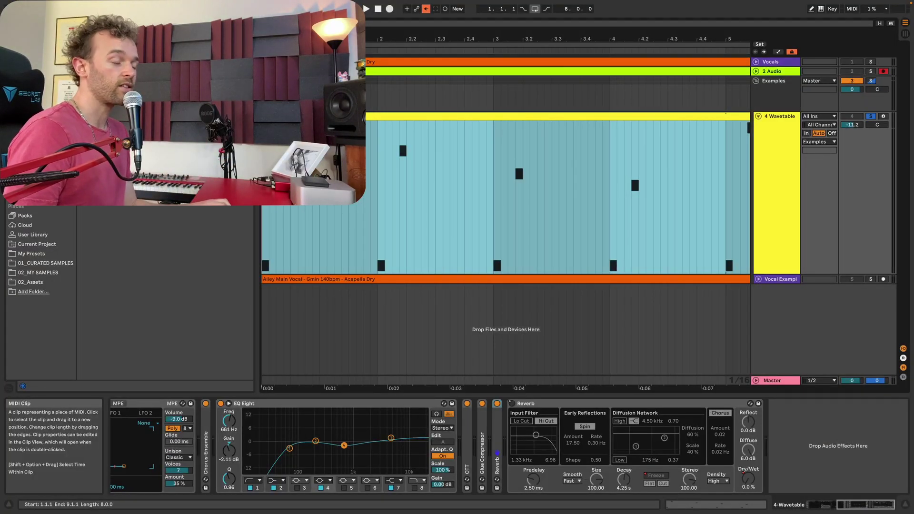
Audition the 4 Wavetable synth clip, re-enable its overridden automation, and show its envelopes
key("space")
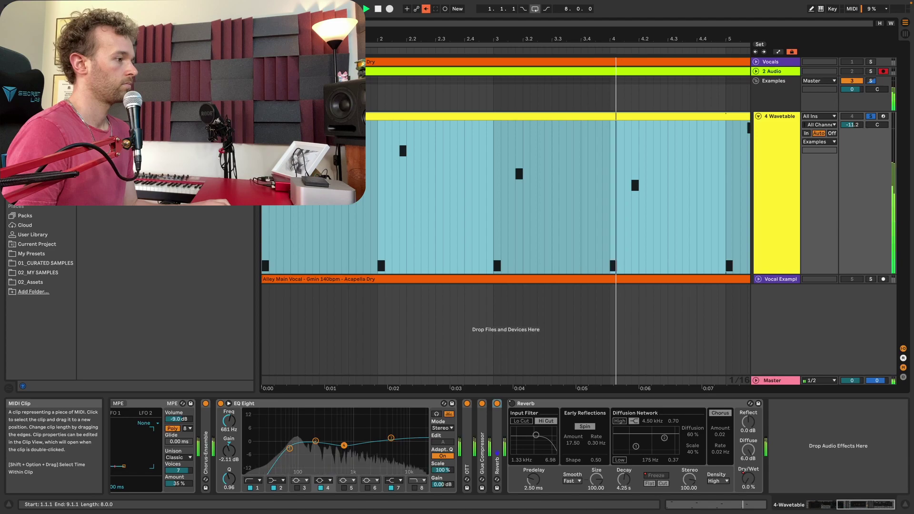
left_click(376, 115)
key("space")
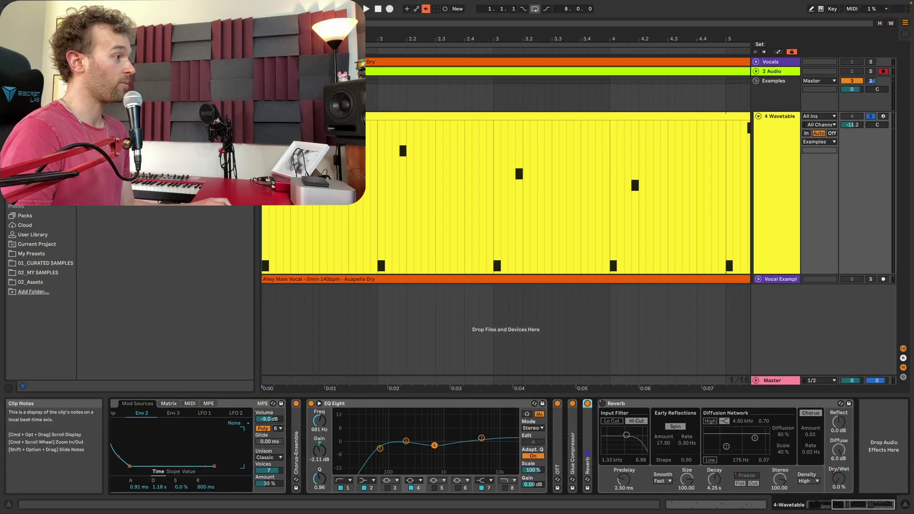
left_click(426, 10)
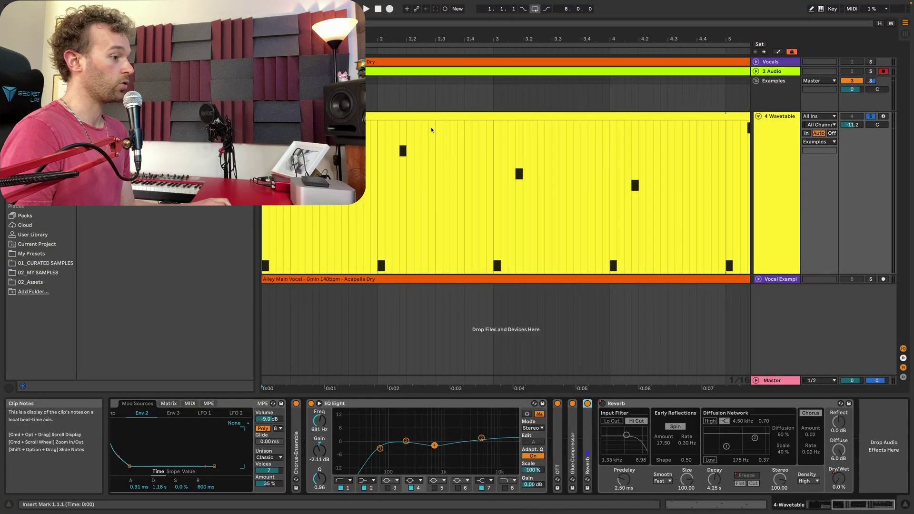
key("a")
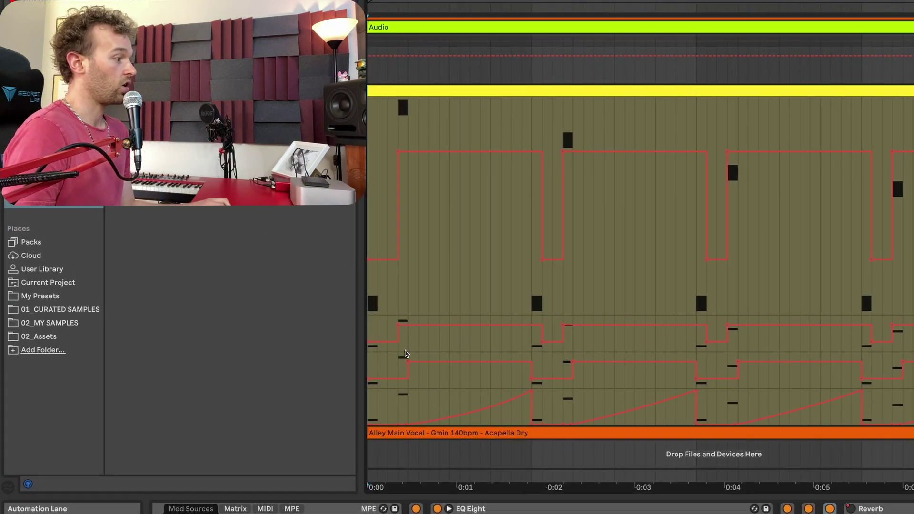
left_click_drag(405, 353, 508, 343)
left_click_drag(399, 371, 526, 371)
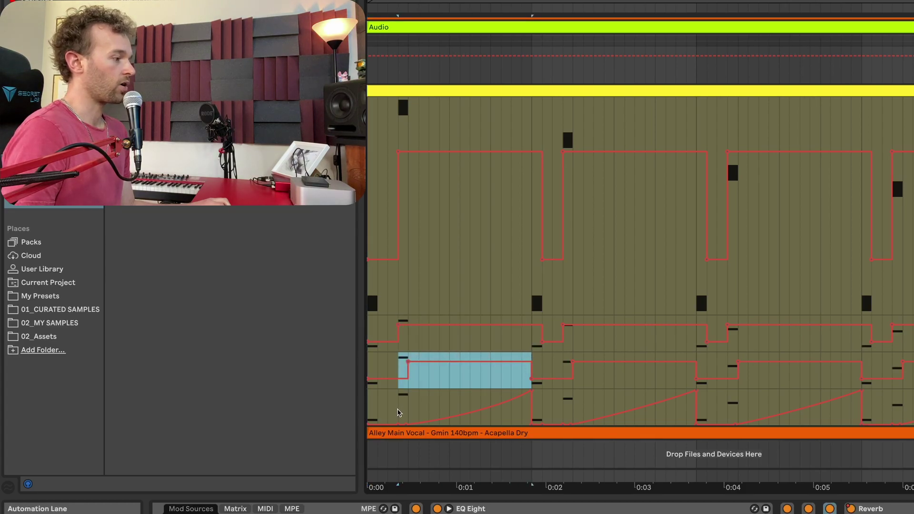
left_click_drag(399, 412, 526, 410)
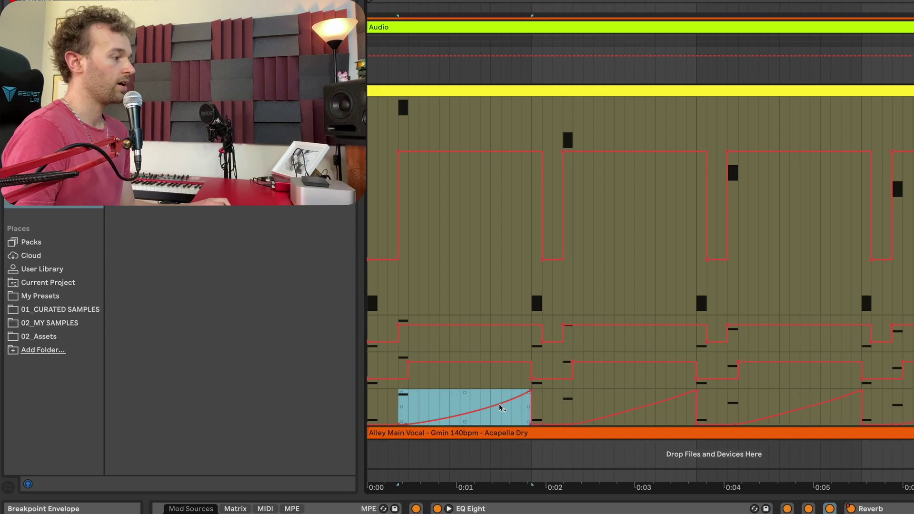